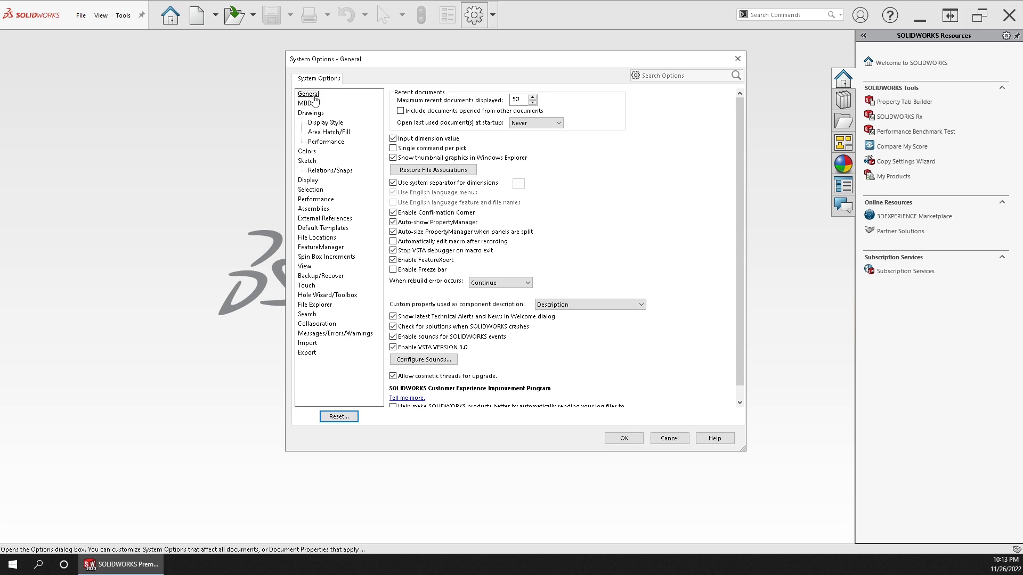
- In the General options, disable Windows Explorer thumbnail graphics and the latest technical alerts and news, and enable the Freeze bar
click(312, 95)
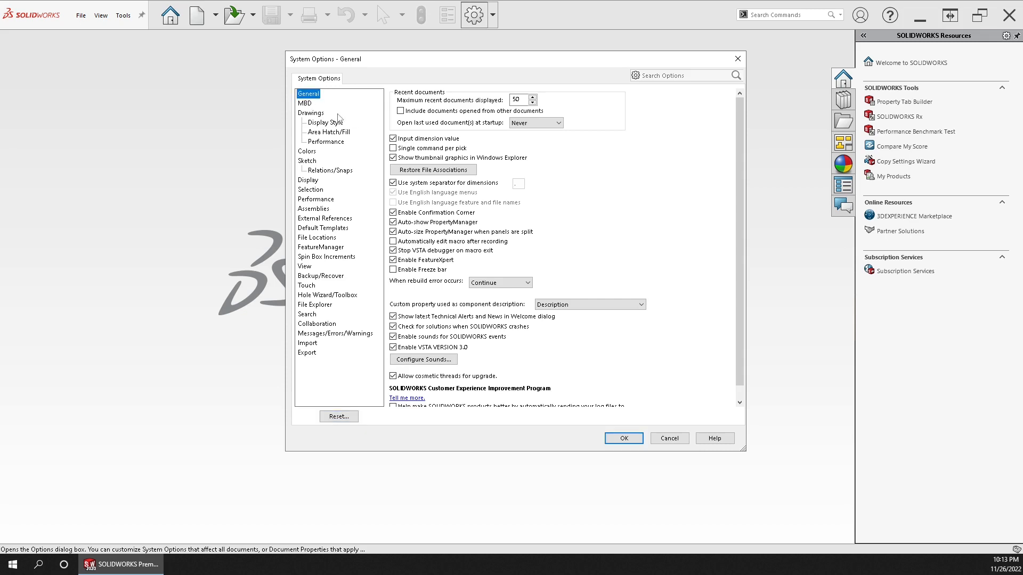
click(394, 158)
scroll(397, 333, down, 1)
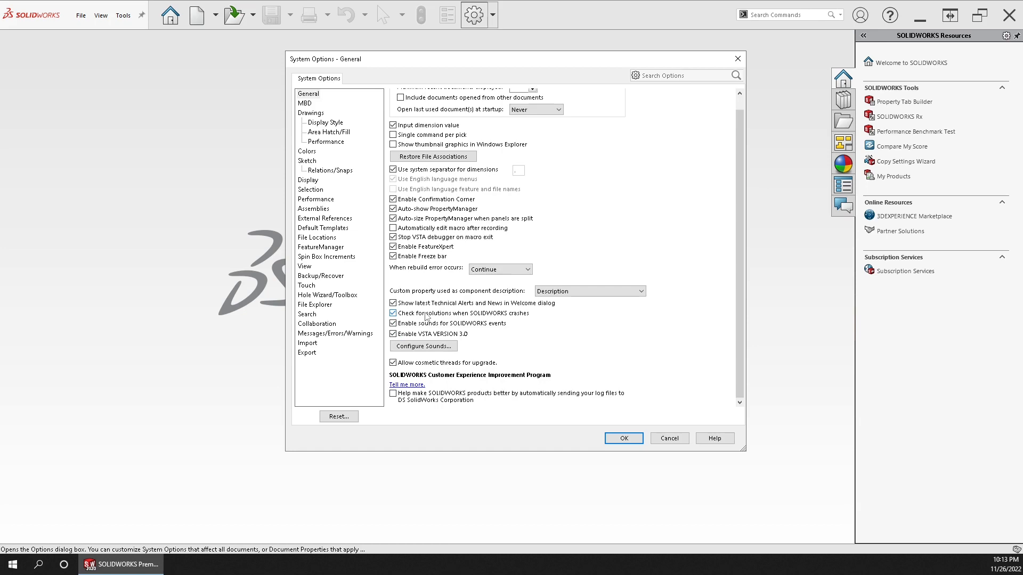
click(393, 303)
- For drawings, disable showing contents while dragging views and auto-update when opening, and choose draft edge quality for shaded edge views
click(309, 114)
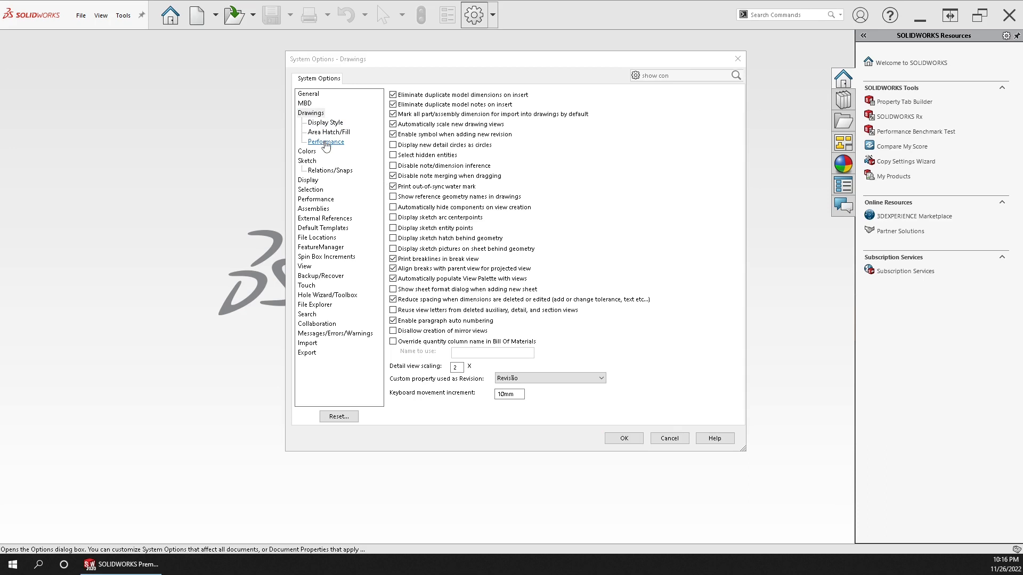
click(325, 141)
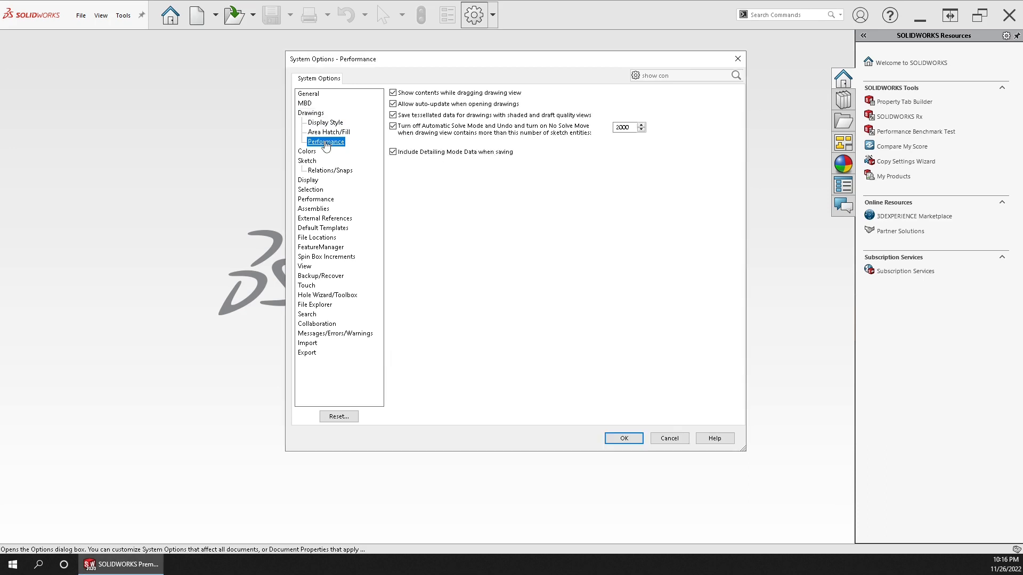
click(393, 93)
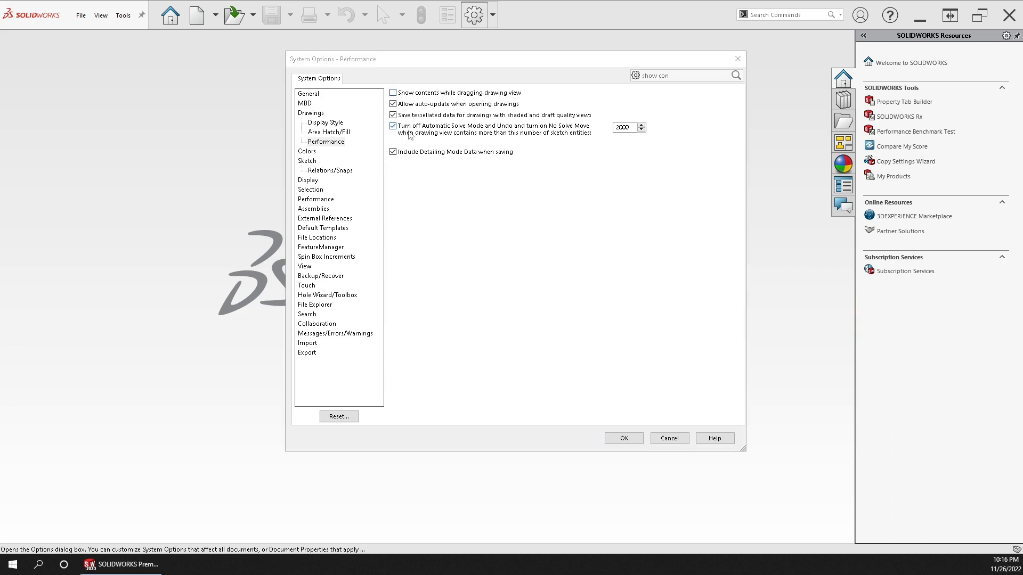
click(393, 104)
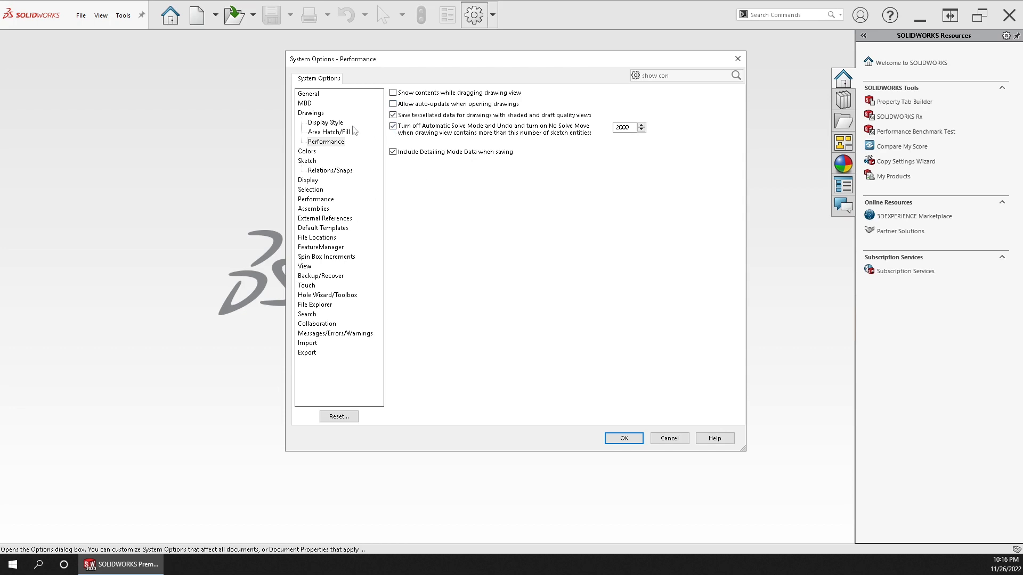
click(325, 123)
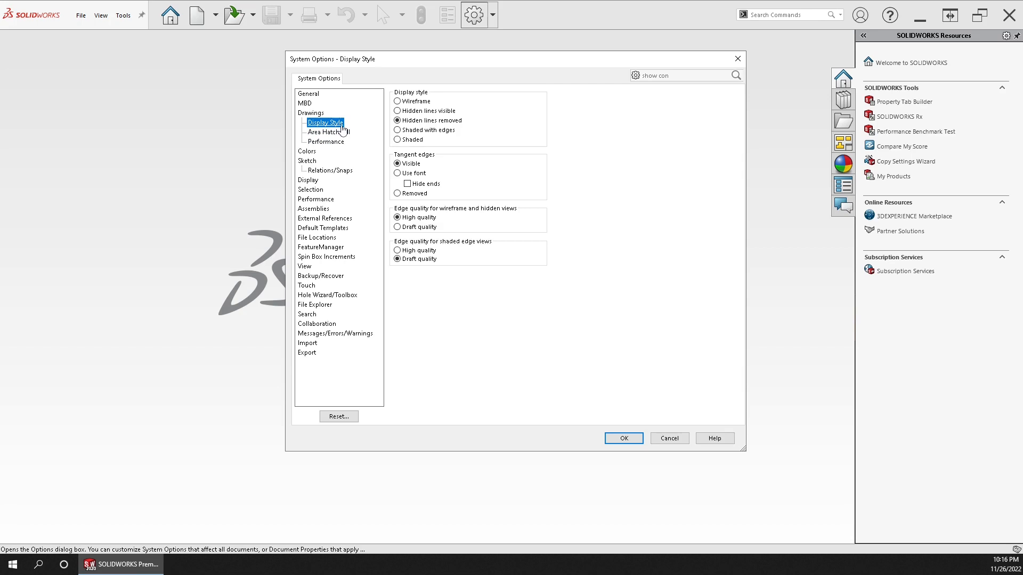
click(400, 260)
- In the Colors options, select the Edges in Shaded With Edges Mode entry and set the background appearance to Plain
click(307, 152)
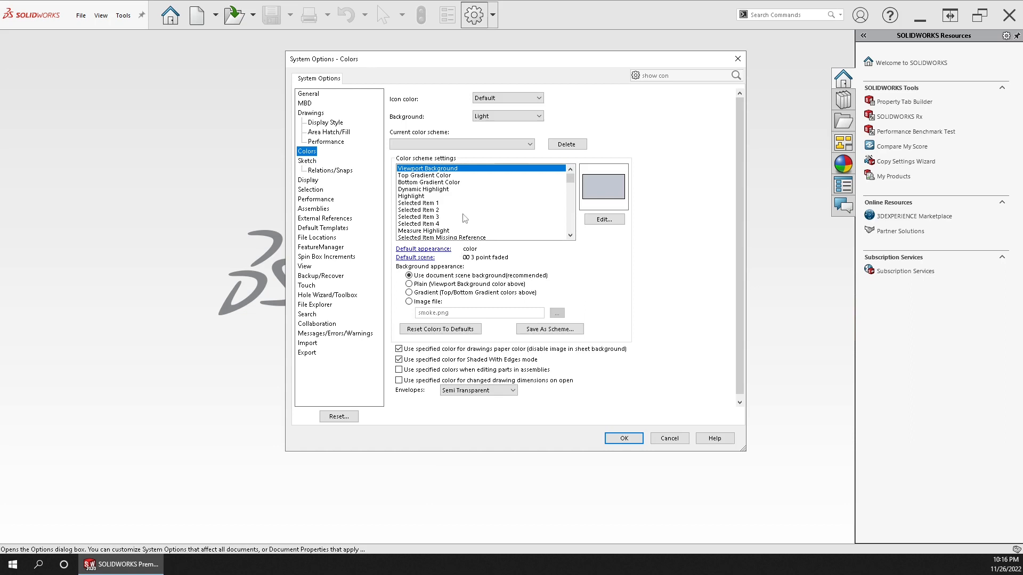
scroll(467, 216, down, 10)
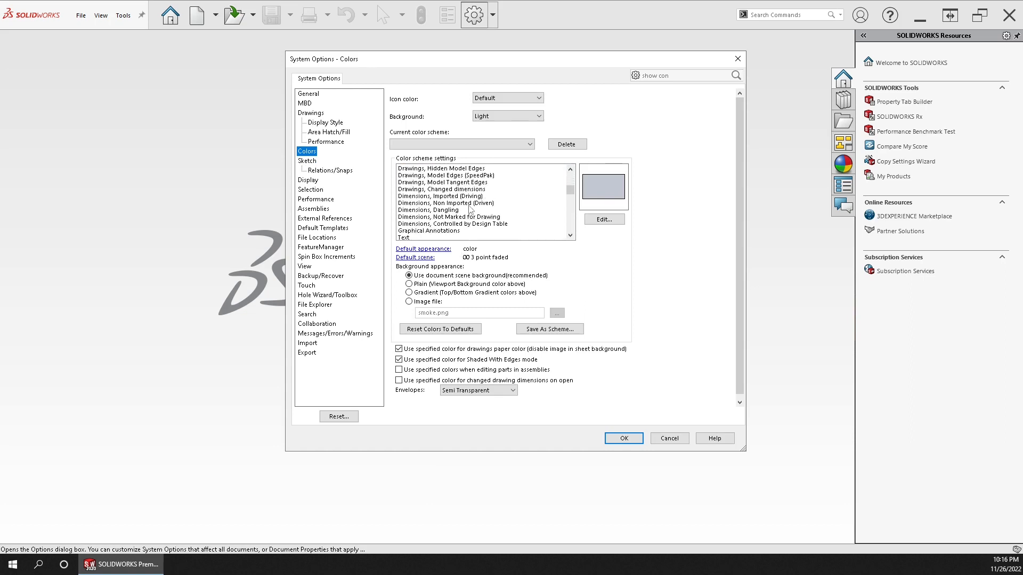
scroll(469, 208, down, 2)
scroll(470, 210, down, 1)
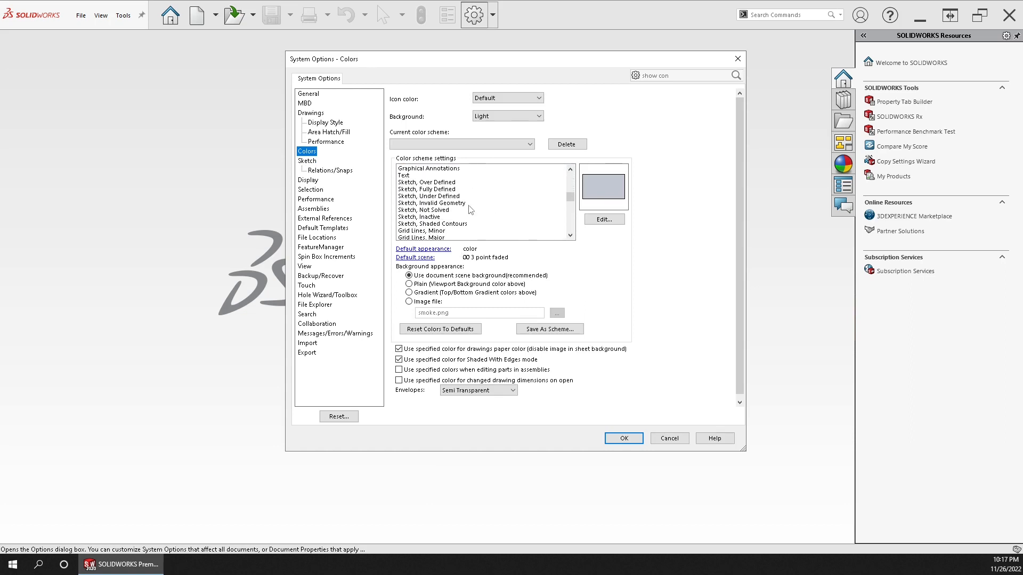
scroll(471, 210, down, 5)
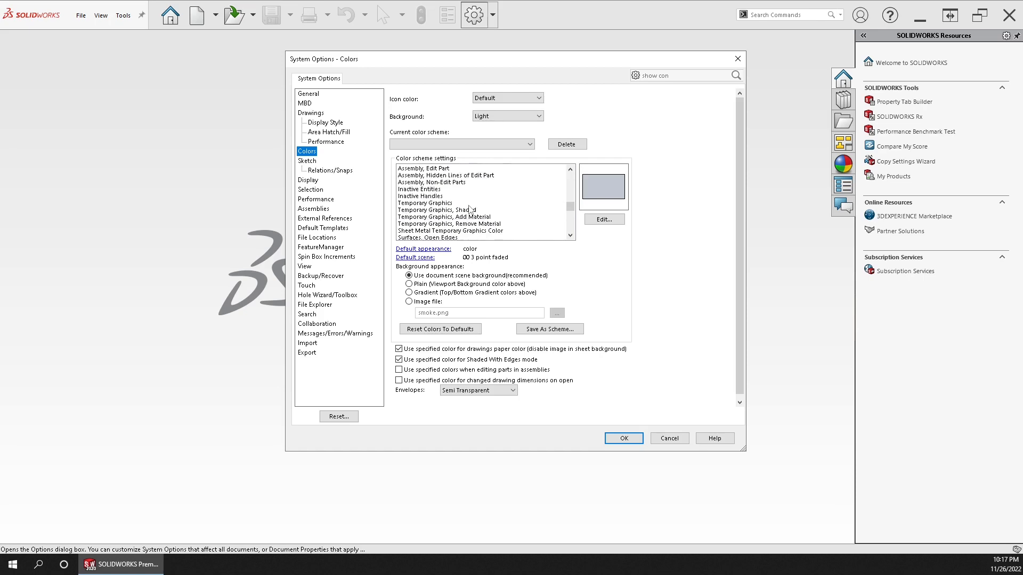
scroll(471, 210, down, 1)
scroll(470, 210, down, 4)
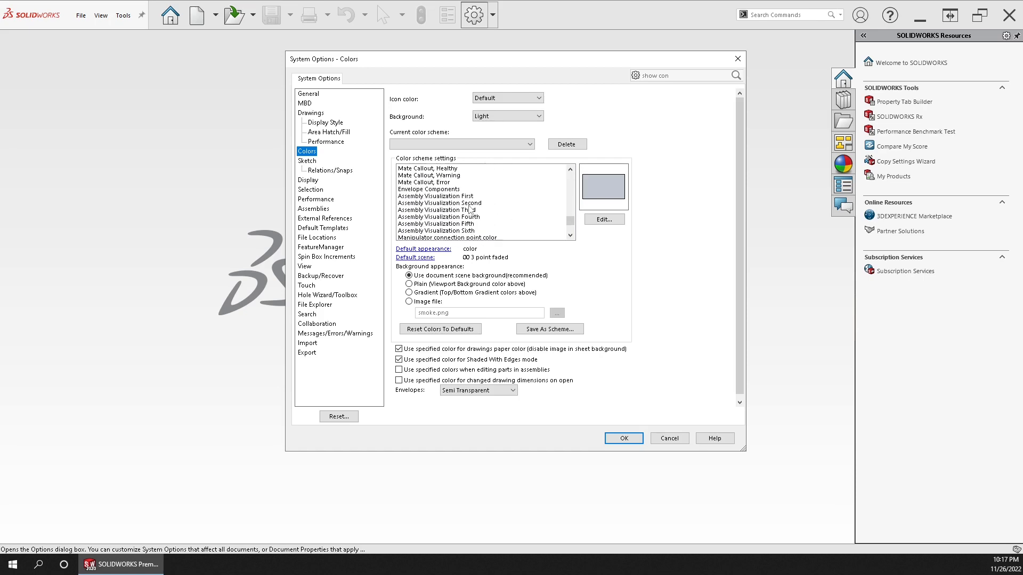
scroll(470, 209, up, 4)
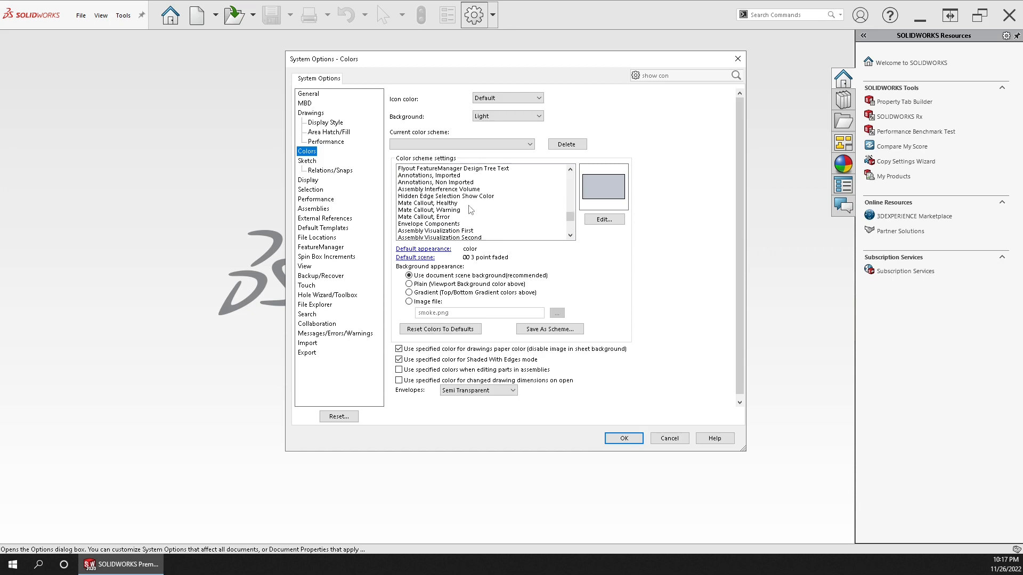
scroll(470, 210, up, 2)
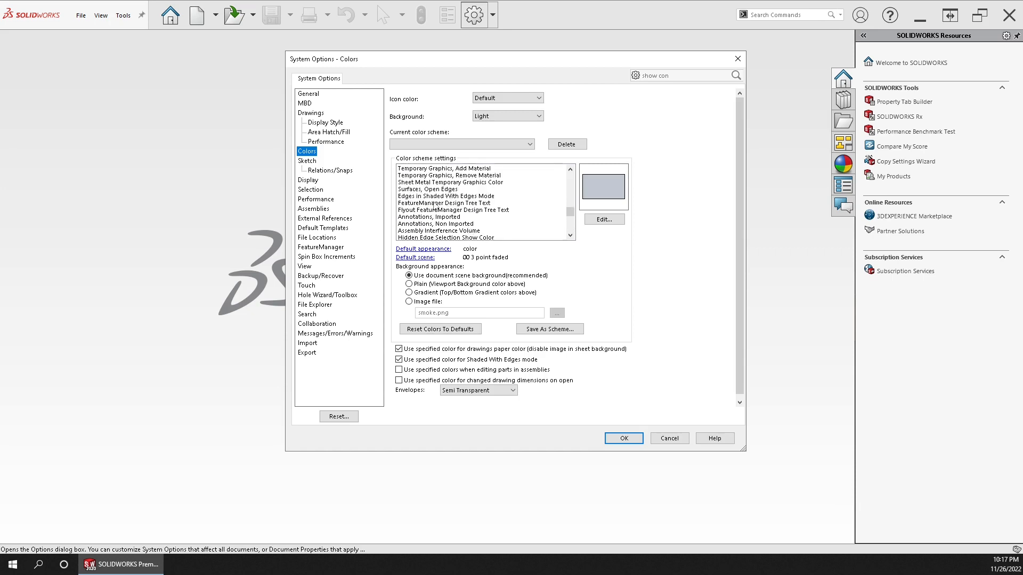
click(421, 197)
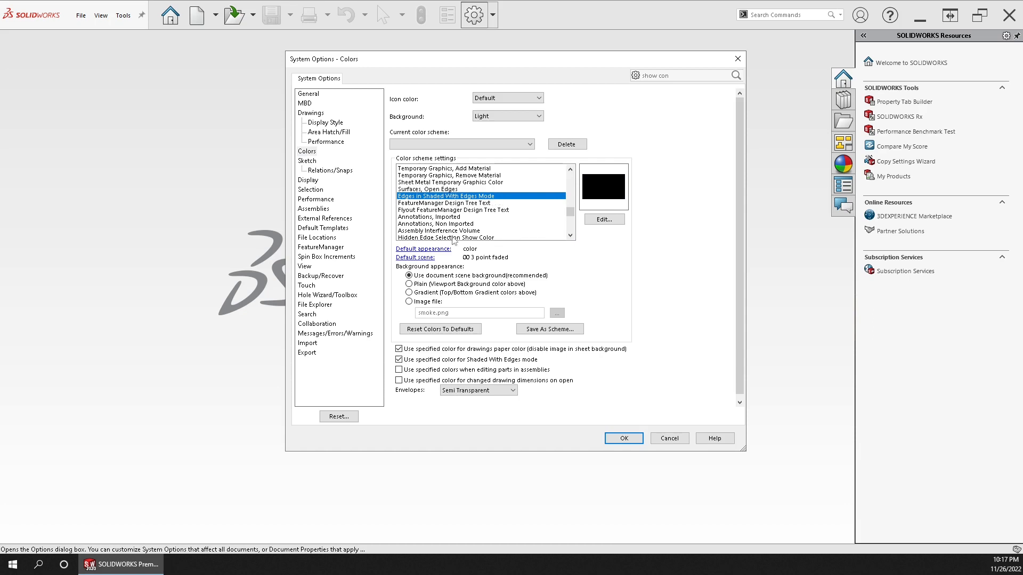
click(409, 284)
- In the Display options, set in-context assembly transparency to Maintain assembly transparency and anti-aliasing to None
click(314, 184)
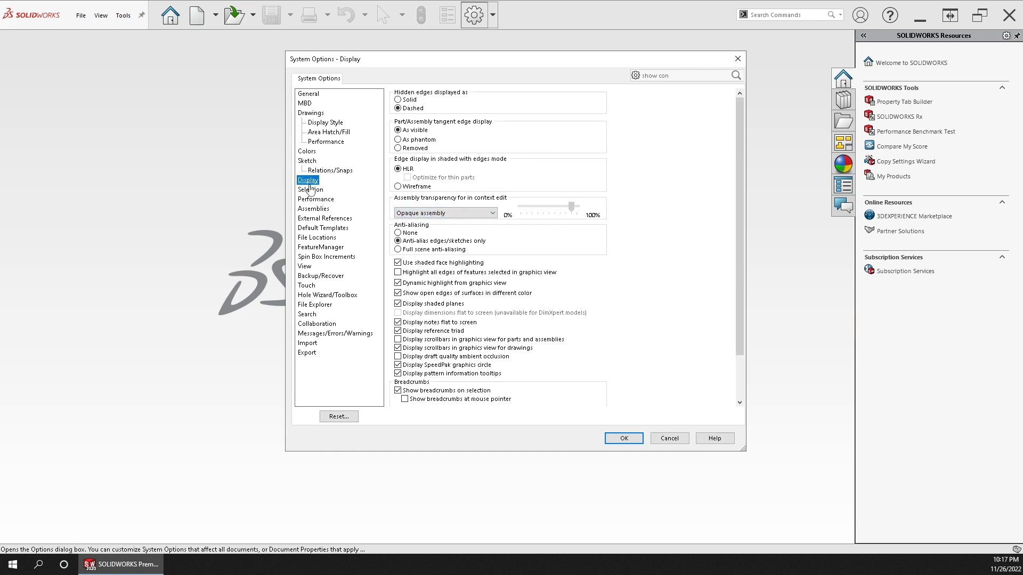
click(444, 215)
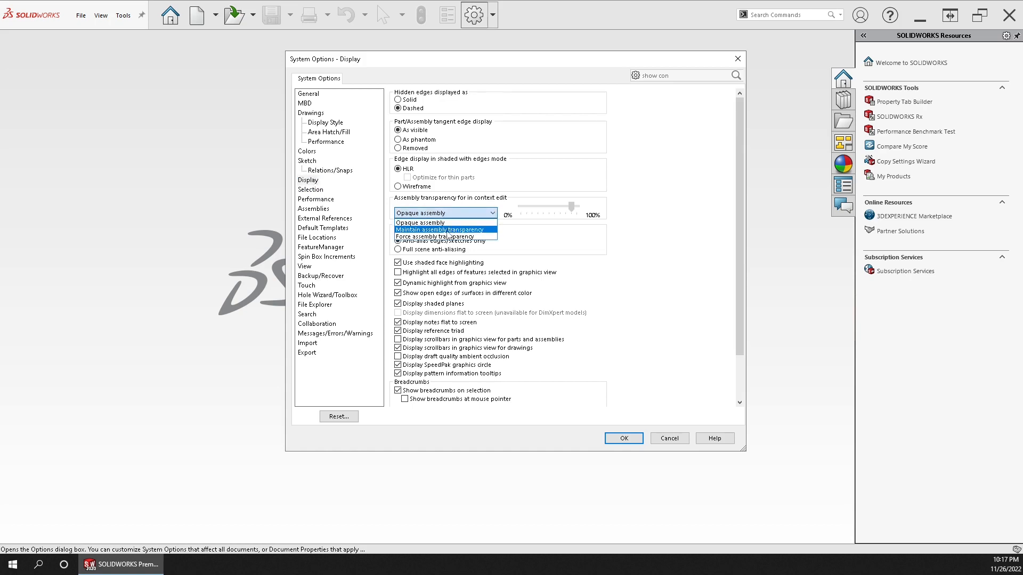
click(446, 230)
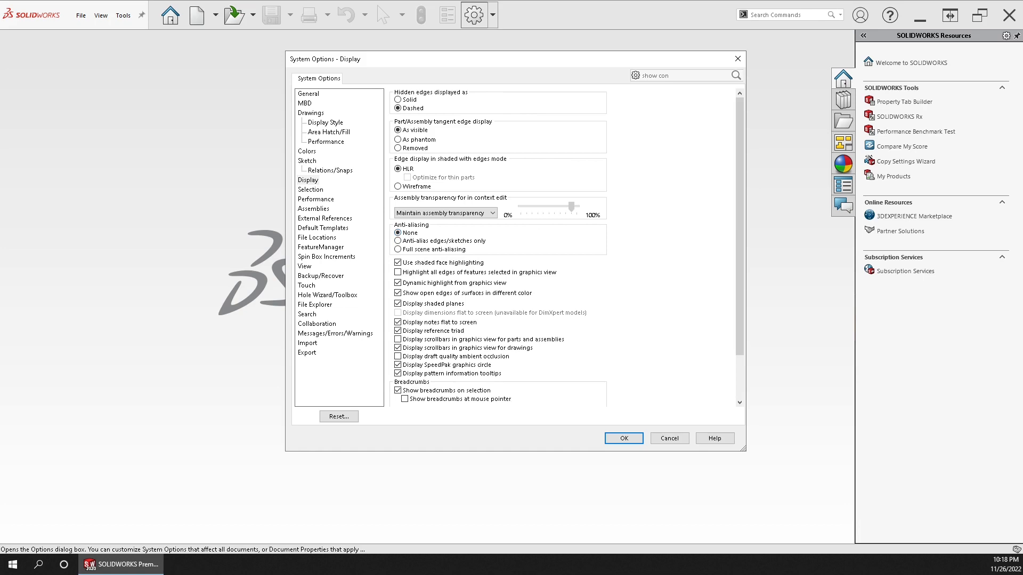
- In the Performance options, disable high quality transparency for normal and dynamic view modes and set the level of detail to Off
click(325, 199)
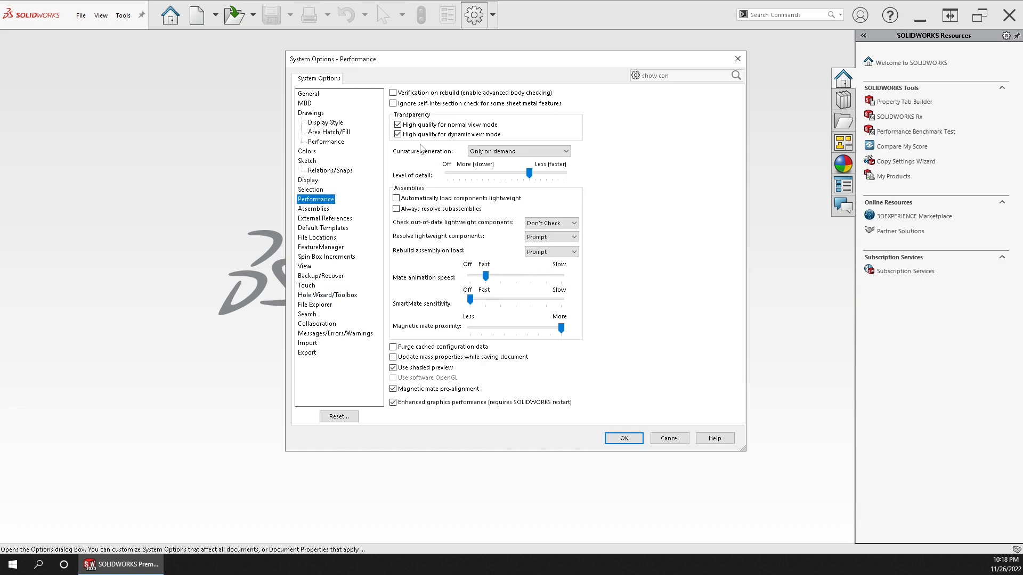
click(397, 125)
drag(529, 173, 442, 175)
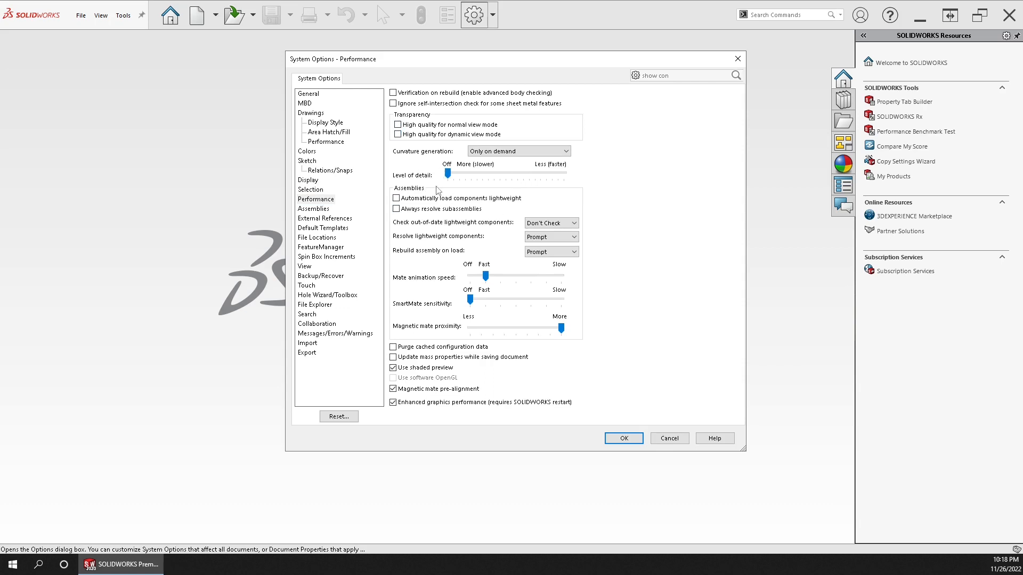
- Enable automatic lightweight component loading, set the out-of-date lightweight component check to Indicate, and set mate animation speed to Off
click(397, 198)
click(545, 226)
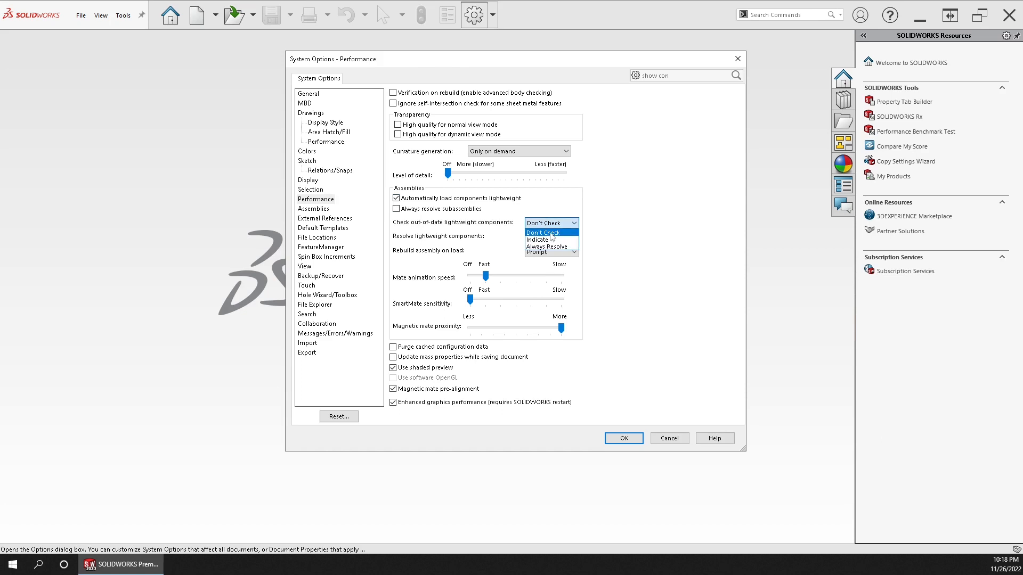
click(552, 239)
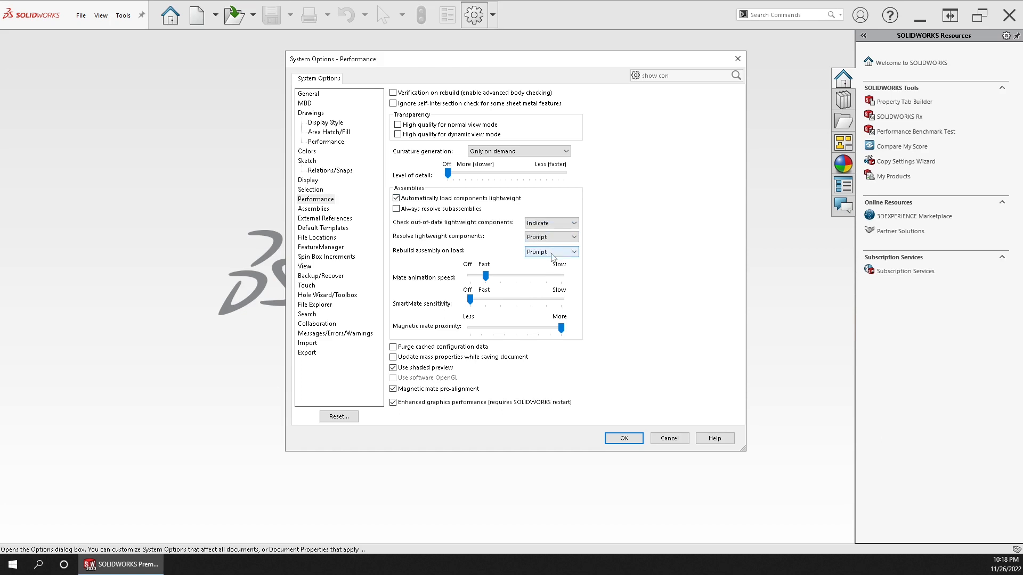
drag(485, 276, 463, 278)
- Enable Do not save auto recover info for large assemblies and Load documents in memory only for external references
click(313, 209)
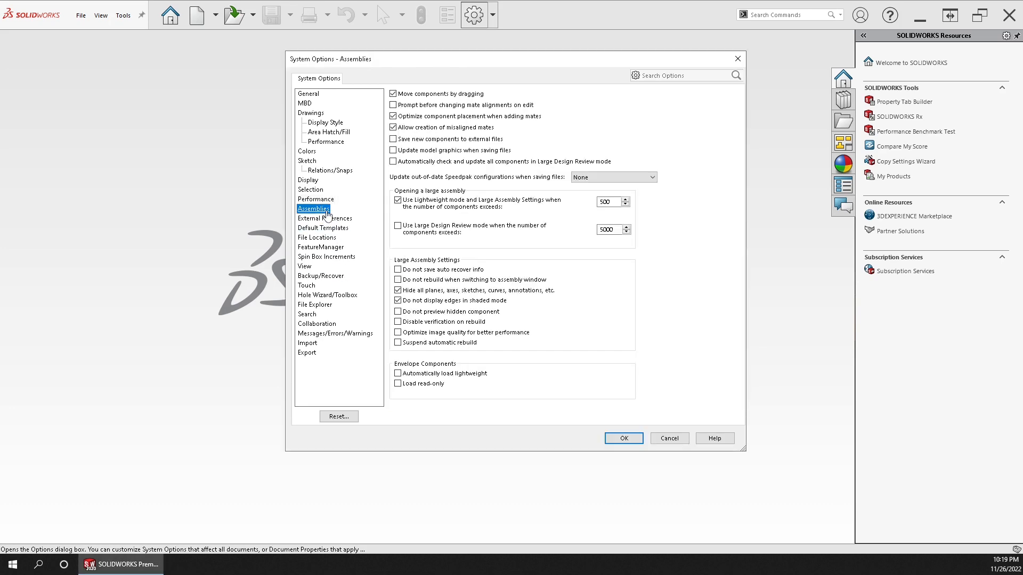
click(398, 270)
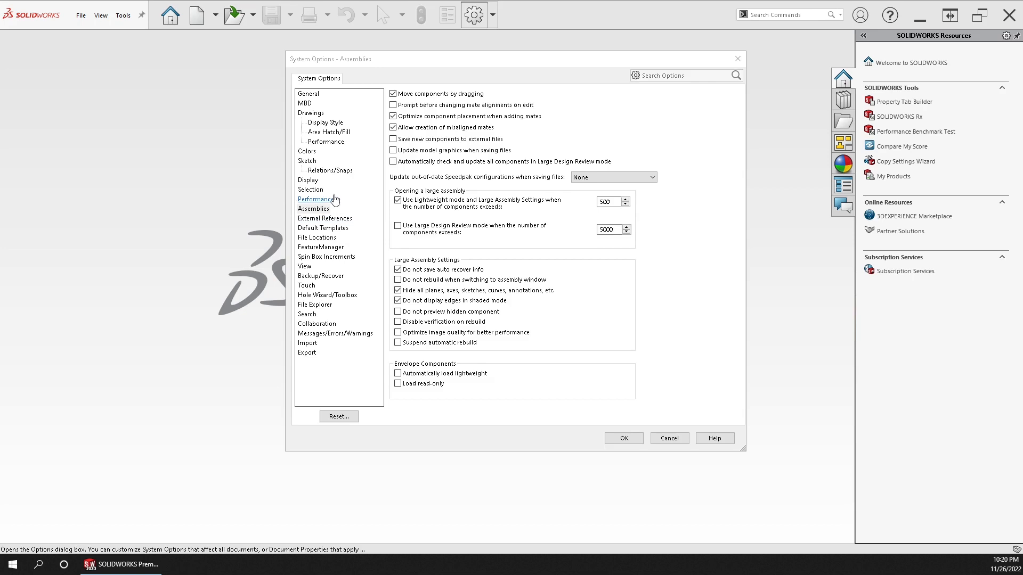
click(324, 219)
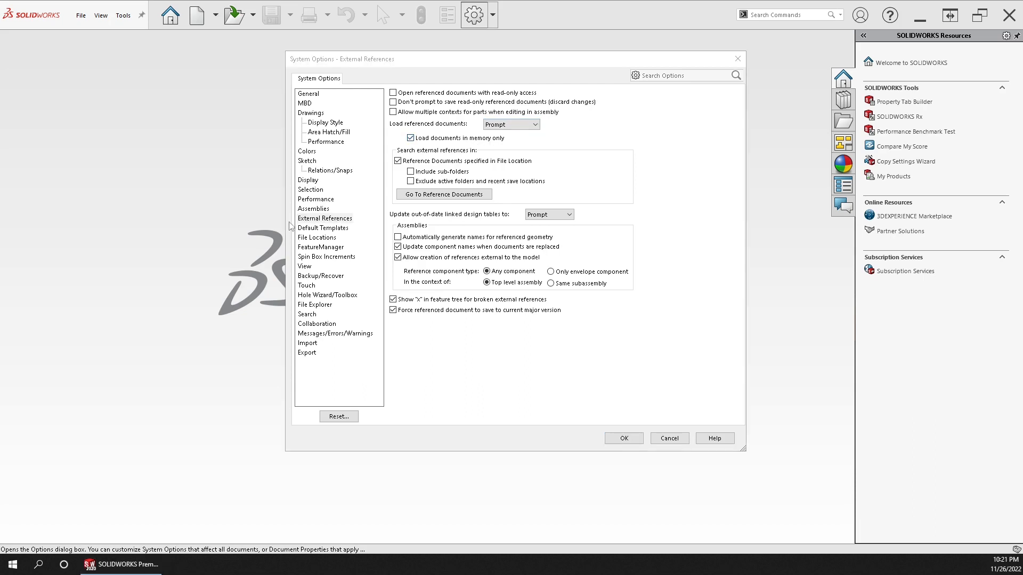
- In the View options, disable zoom to fit when changing to standard views and set all four transition speeds to Off
click(332, 247)
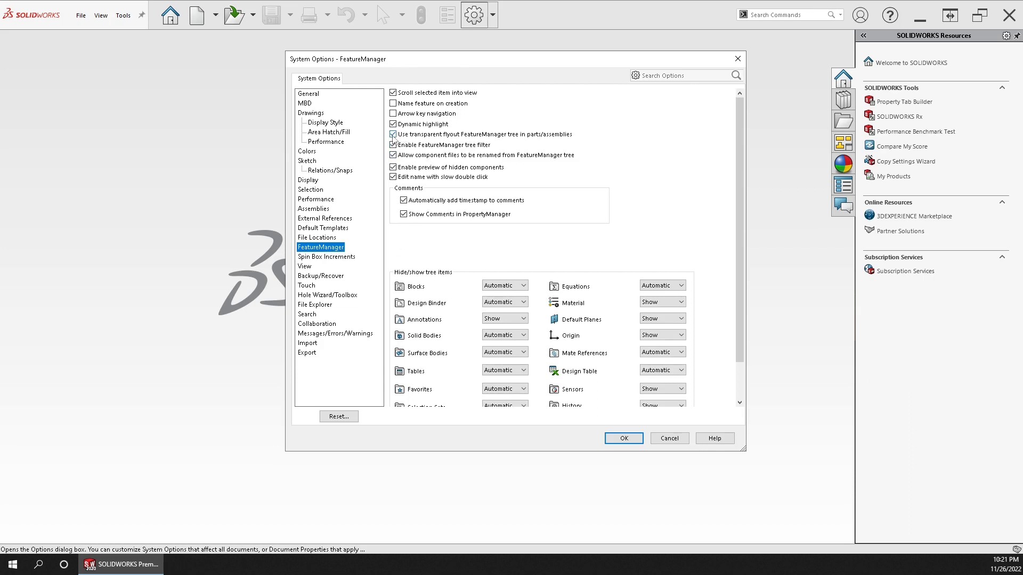
click(304, 266)
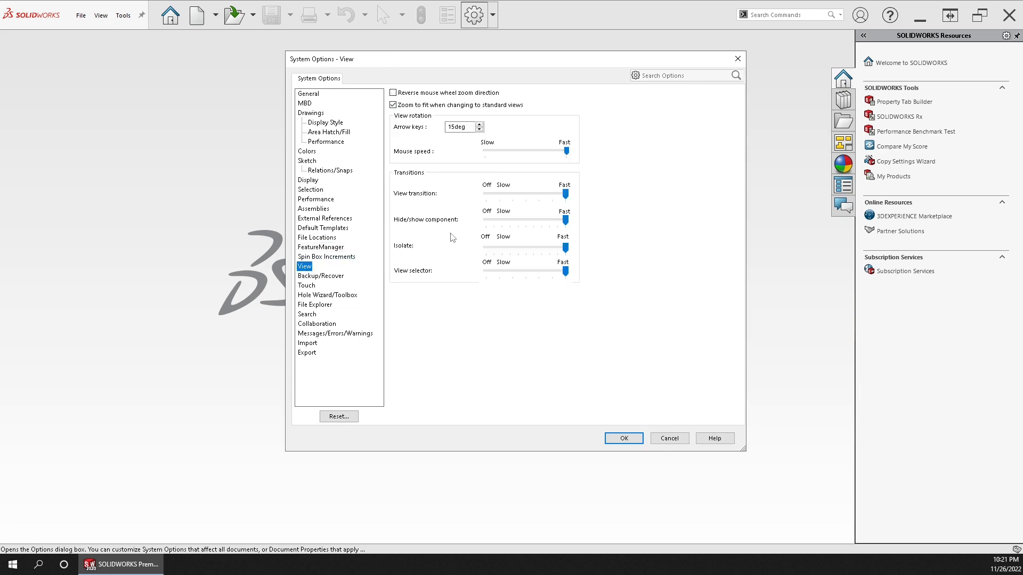
click(394, 105)
drag(565, 194, 486, 194)
drag(565, 220, 485, 220)
drag(566, 248, 479, 250)
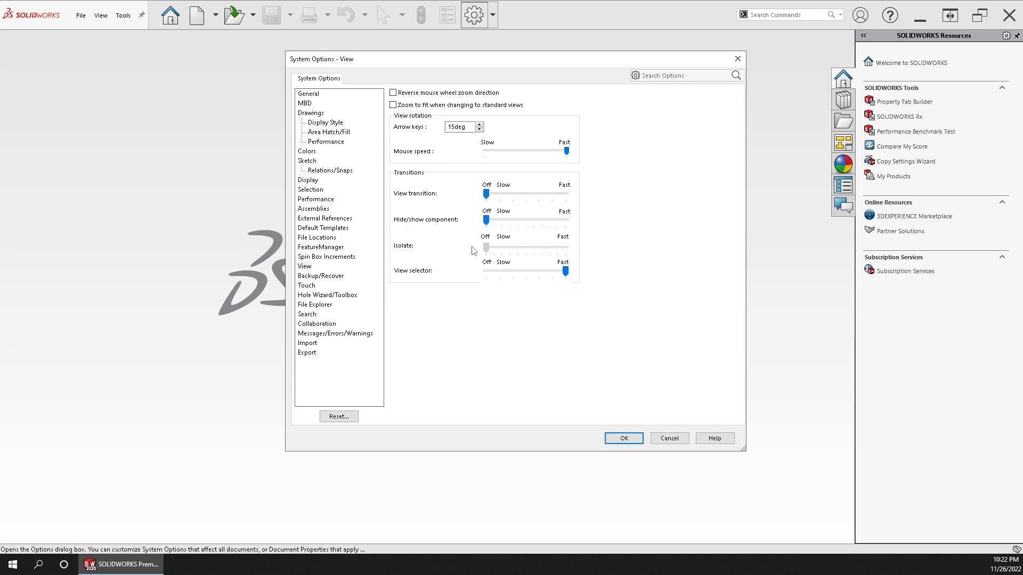
drag(565, 272, 467, 273)
- In the Search options, choose indexing only when the computer is idle and apply the system options
click(308, 315)
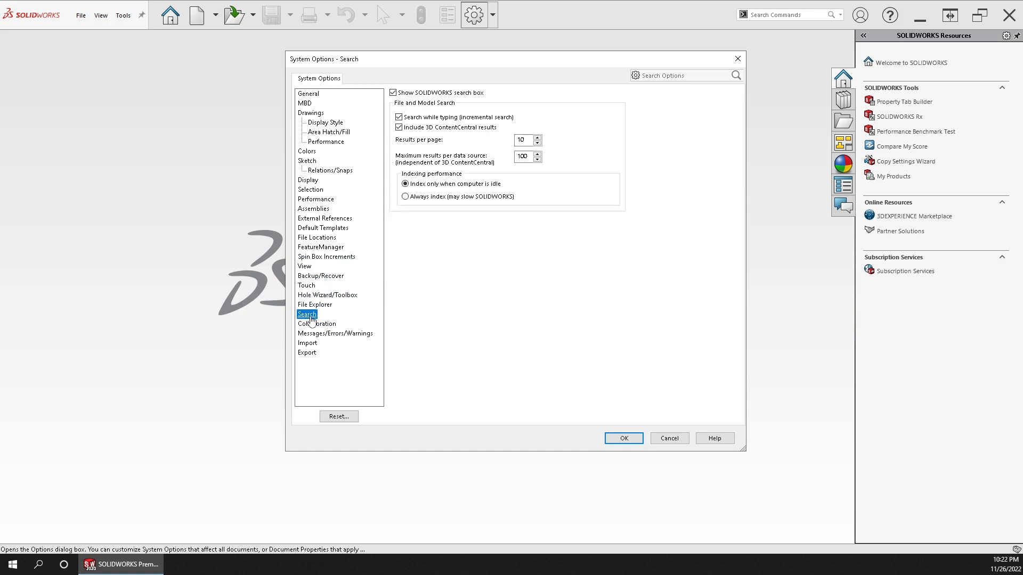
click(407, 183)
click(628, 439)
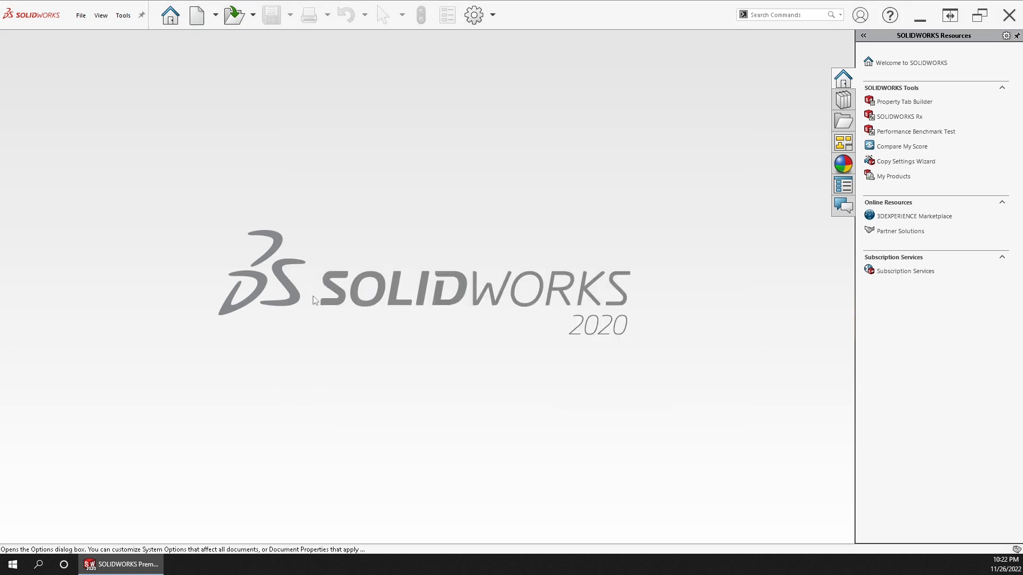